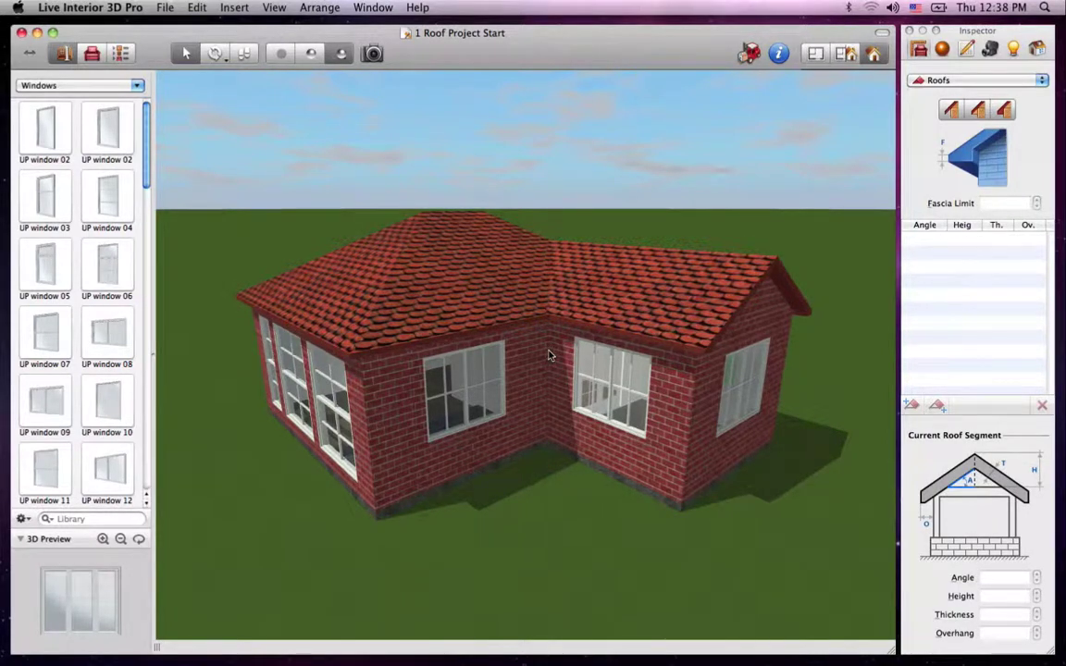
# Select the front-left hip roof plane and orbit the camera down close to it.
pyautogui.click(561, 287)
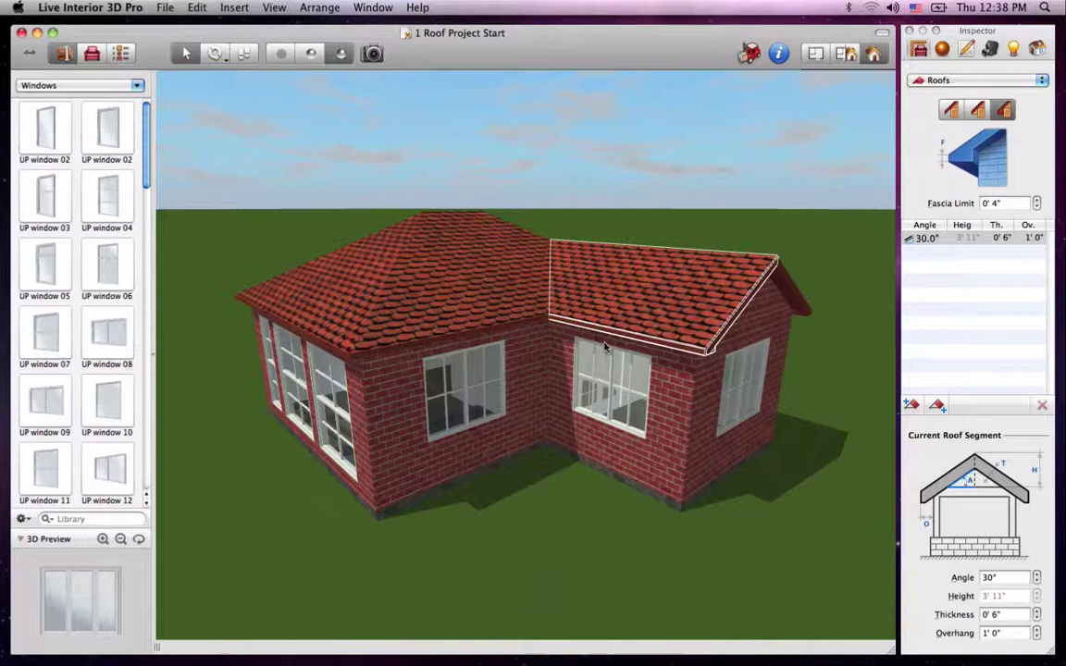
pyautogui.click(485, 287)
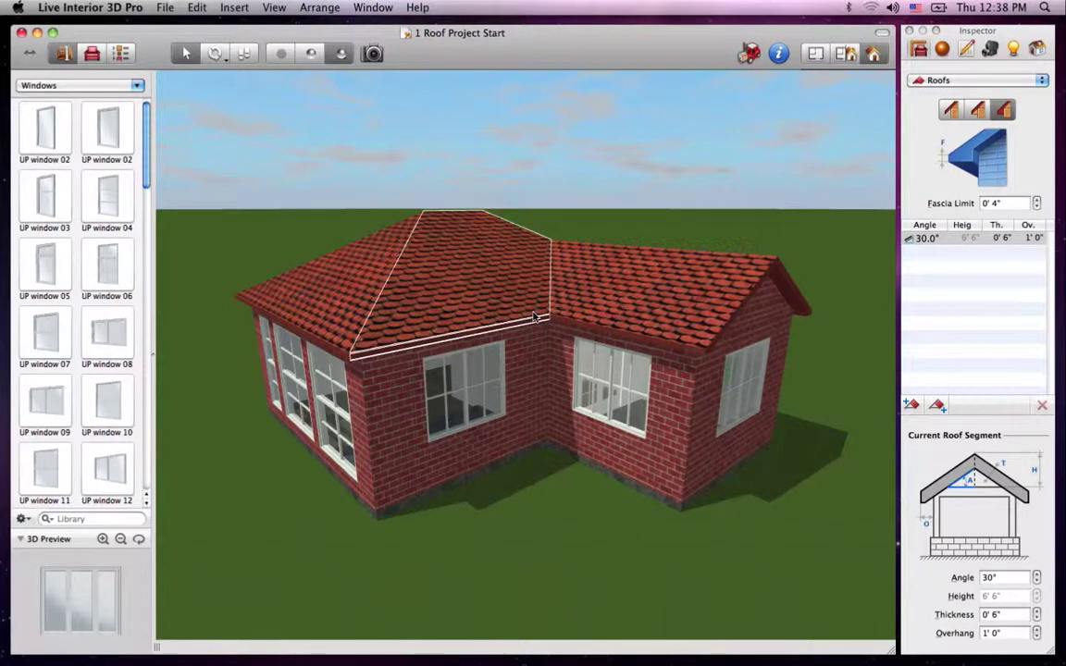
pyautogui.moveTo(482, 286); pyautogui.dragTo(497, 308)
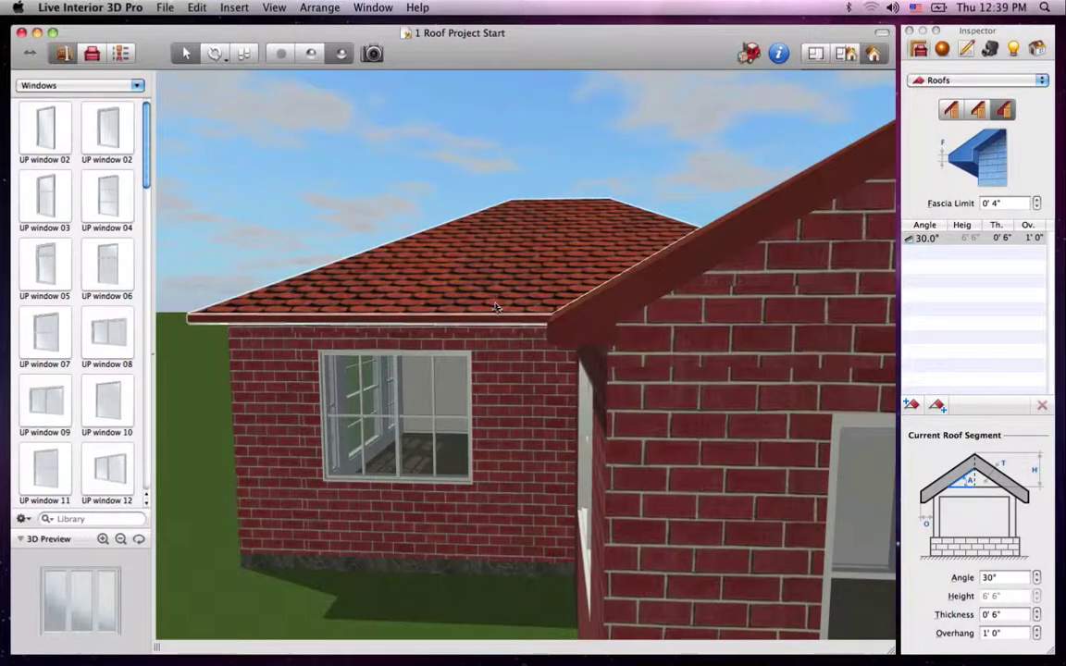
# Try the first two eave styles on the hip roof, then keep the third.
pyautogui.click(961, 111)
pyautogui.click(979, 111)
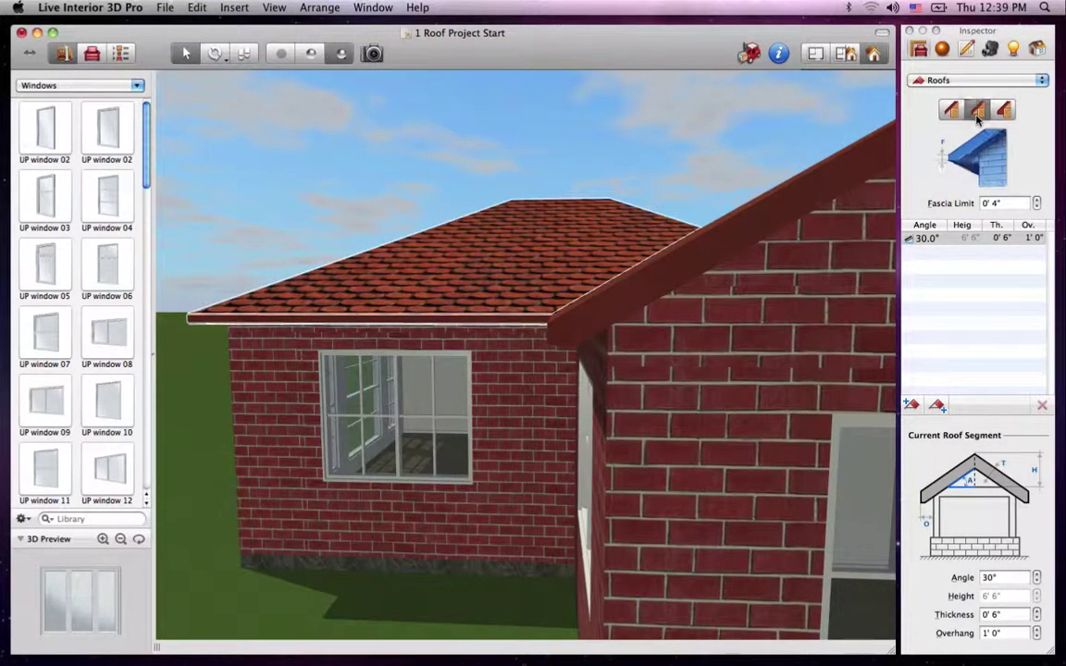
pyautogui.click(1006, 114)
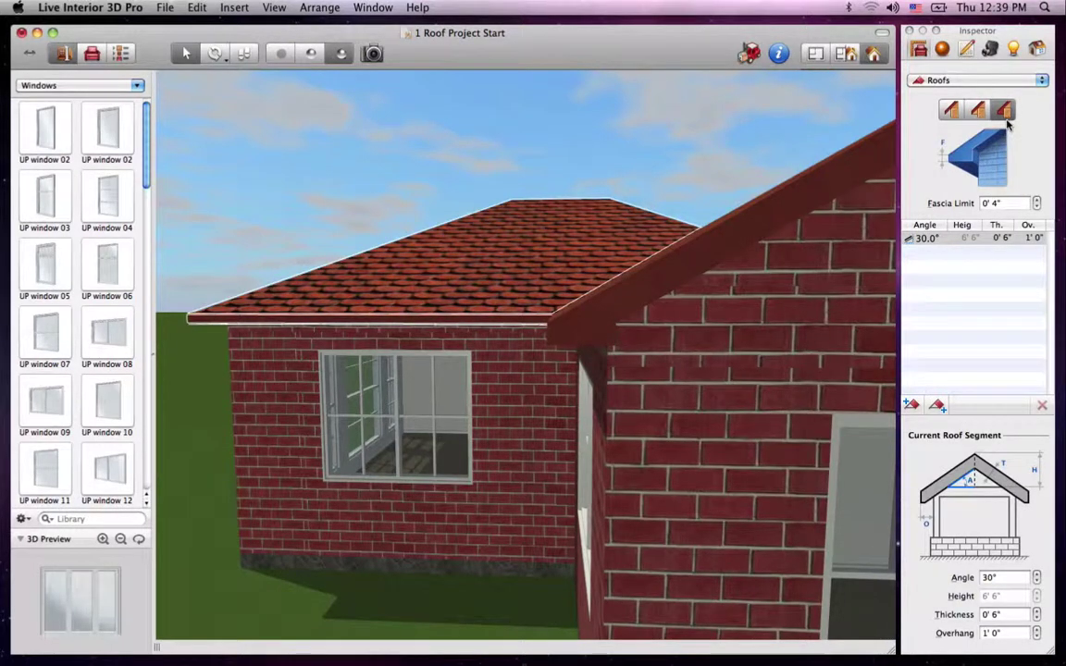
# Set the hip roof's fascia limit to 0' 3".
pyautogui.click(1037, 200)
pyautogui.click(1037, 200)
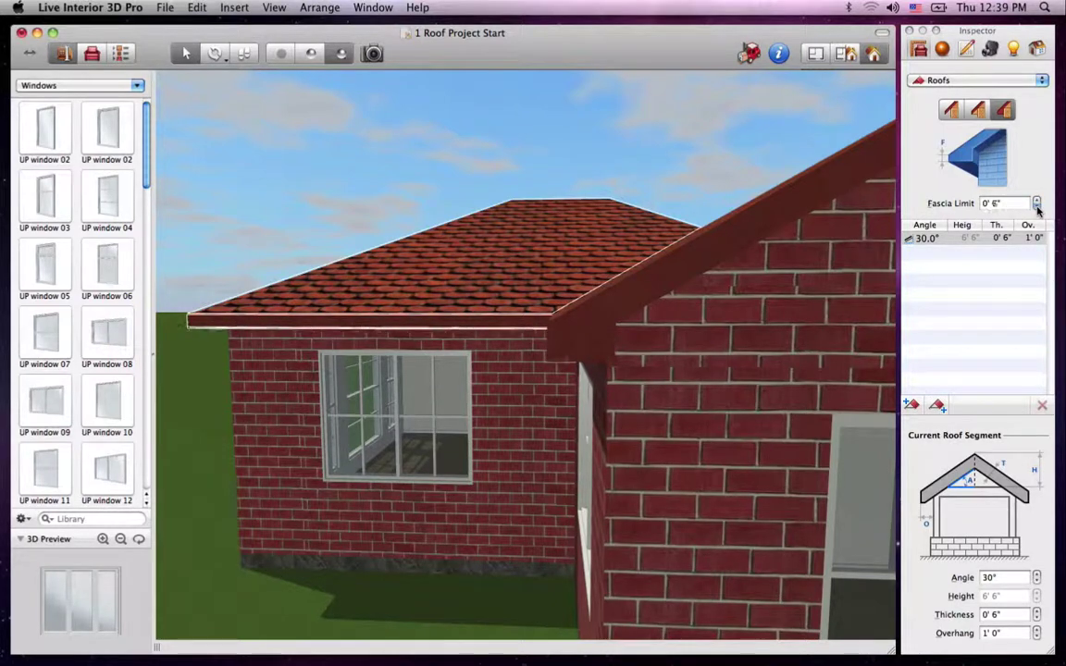
pyautogui.click(1038, 207)
pyautogui.click(1038, 207)
pyautogui.click(1037, 208)
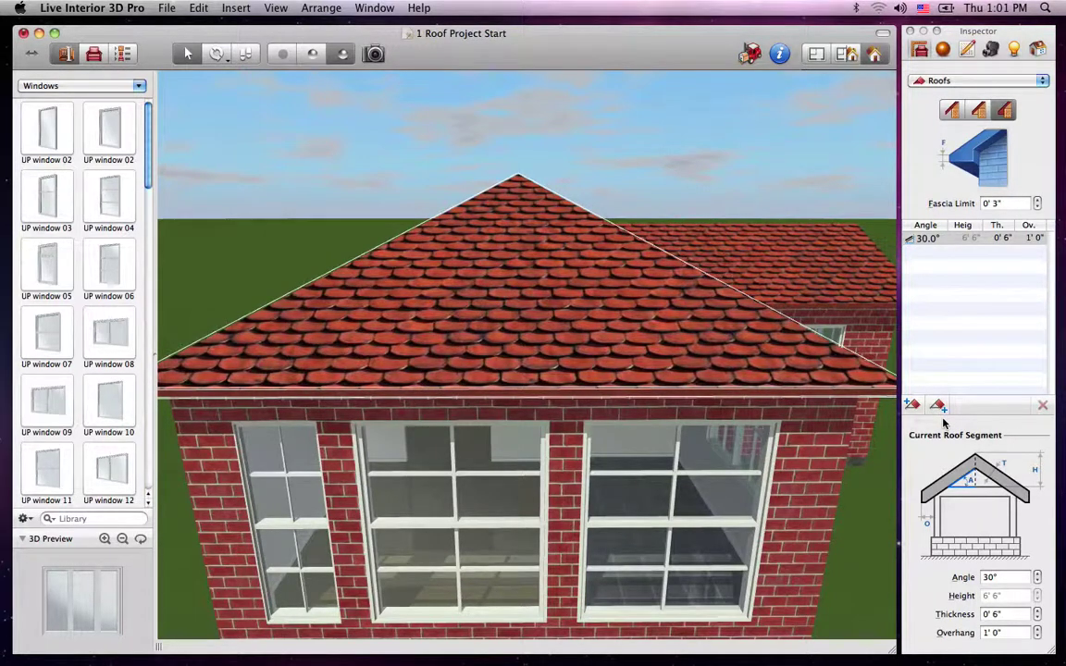
# Add a roof segment to split the hip slope into two 30° parts of 3' 3".
pyautogui.click(915, 407)
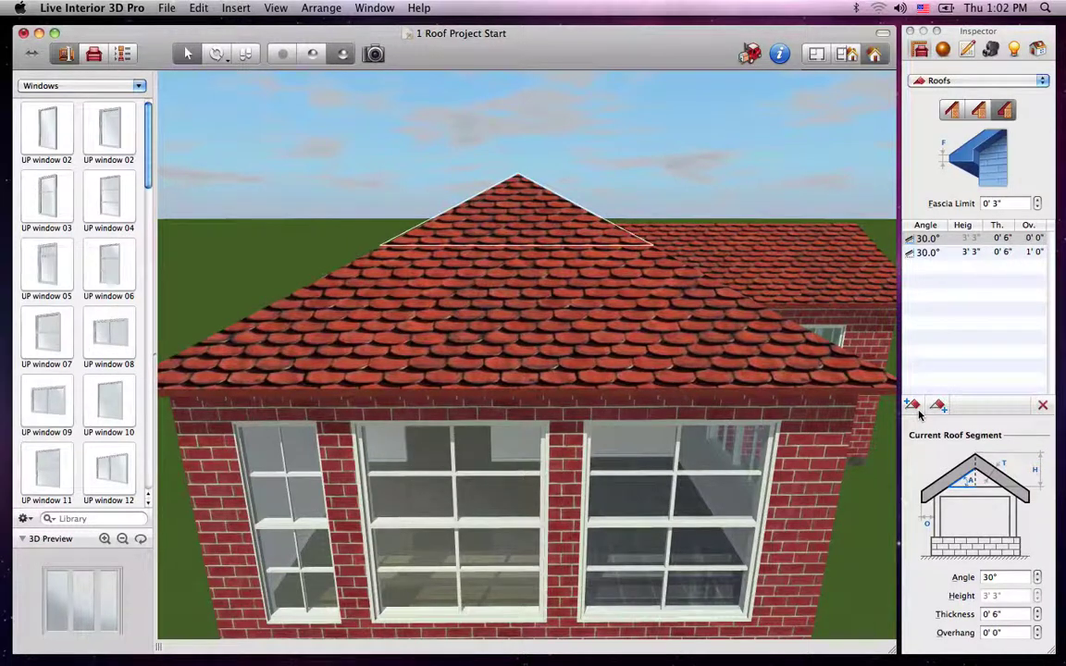
pyautogui.click(1043, 407)
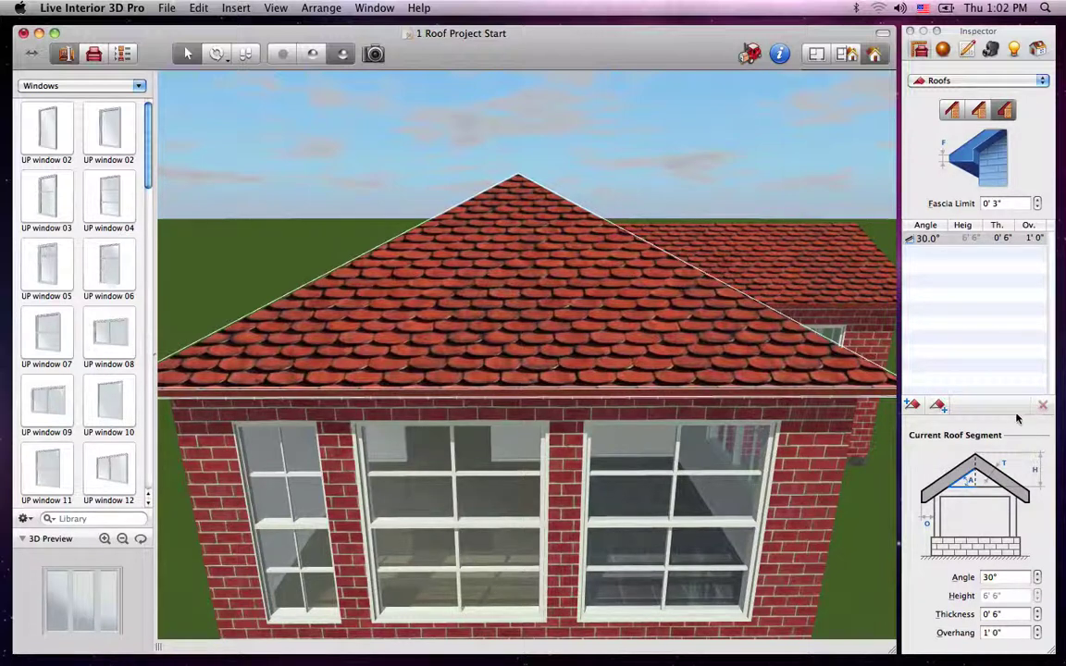
pyautogui.click(939, 407)
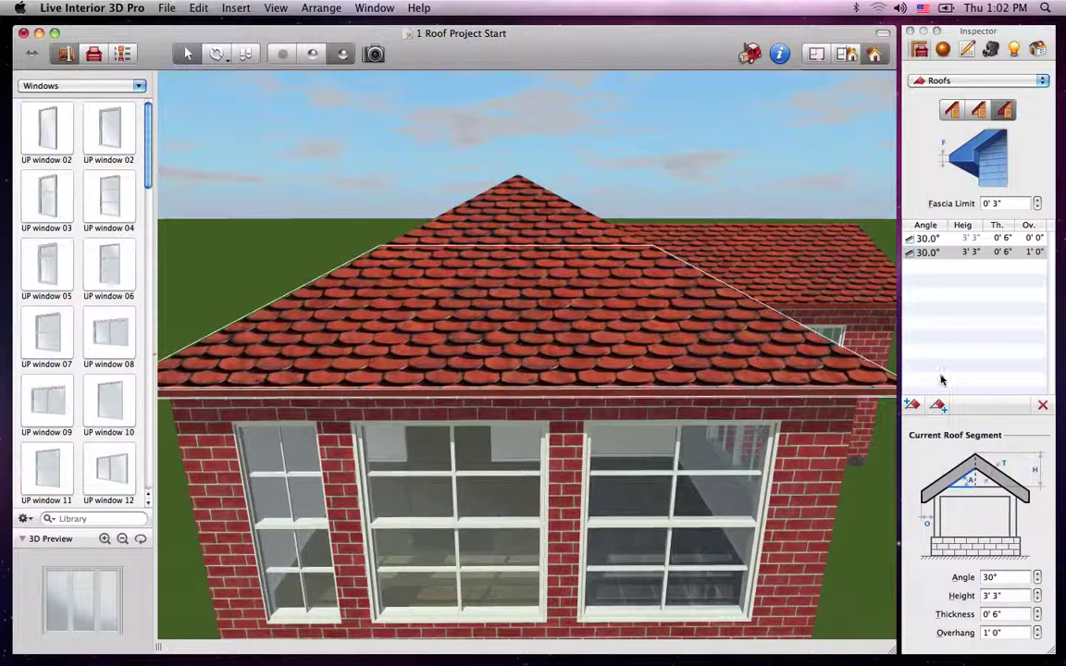
# Select the upper roof segment, which has a 0' 0" overhang.
pyautogui.click(938, 239)
pyautogui.click(938, 251)
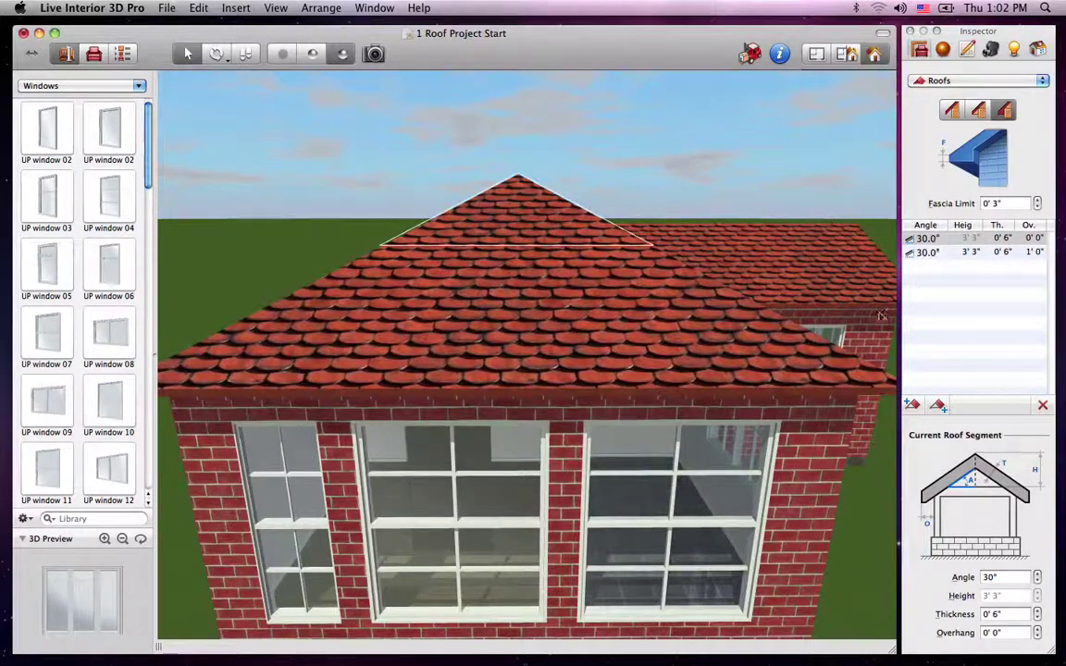
pyautogui.click(592, 238)
# Set the upper segment's angle to 90° to form a vertical 2' 8" gable.
pyautogui.doubleClick(989, 578)
pyautogui.write('90')
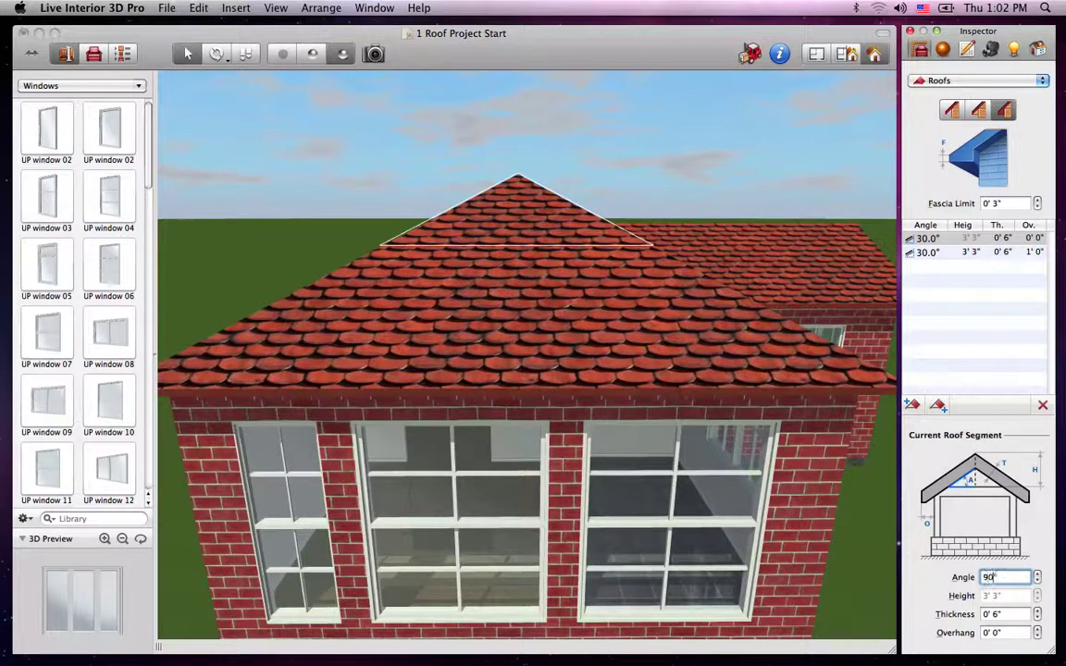
pyautogui.press('Return')
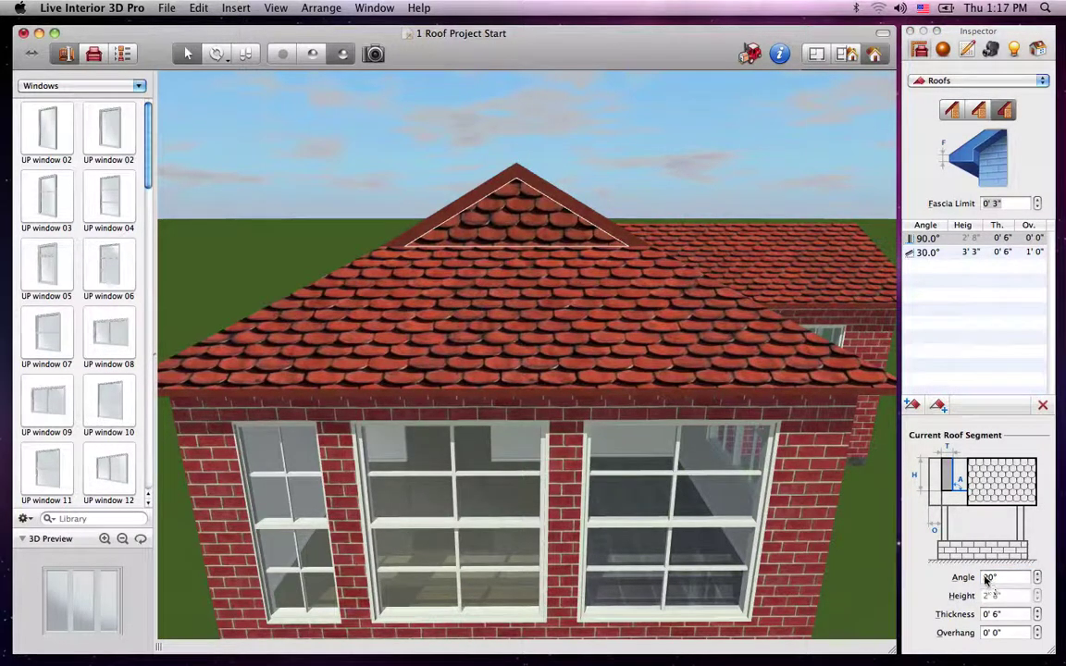
# Apply a brick material from the Materials gallery to the vertical gable face.
pyautogui.click(943, 49)
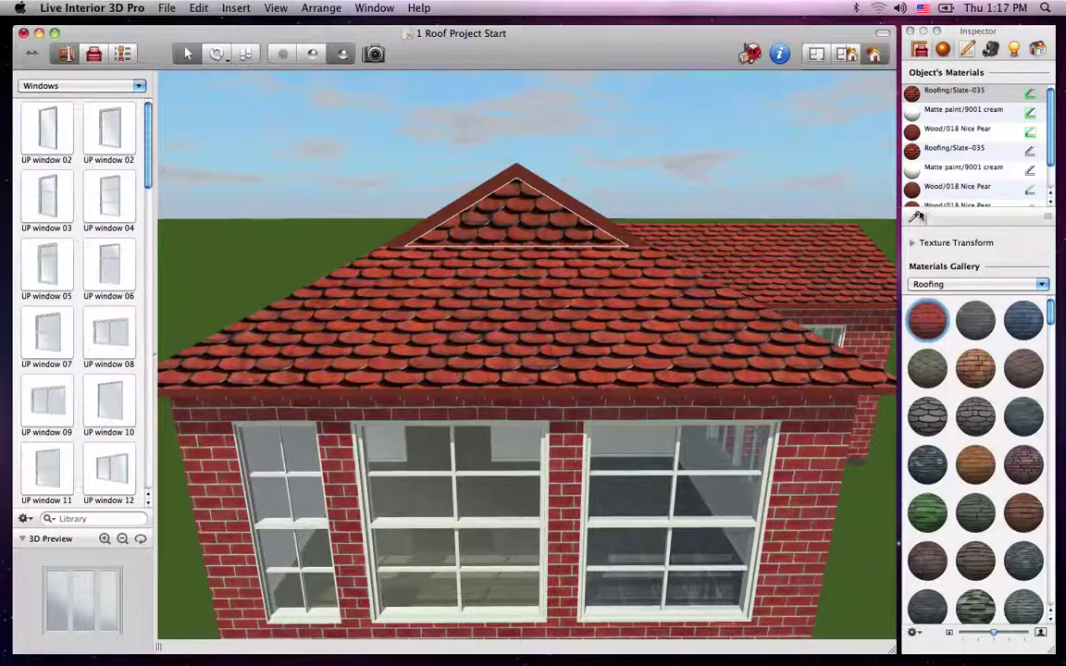
pyautogui.moveTo(917, 216); pyautogui.dragTo(515, 208)
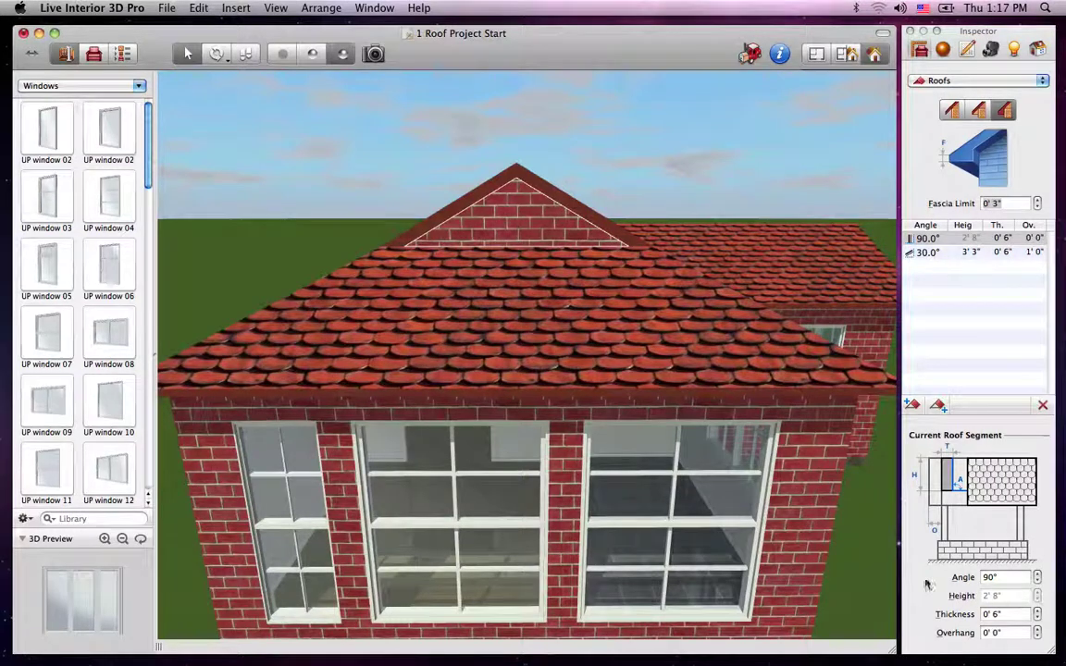
# Set the lower front roof segment's height to 2' 3".
pyautogui.click(706, 357)
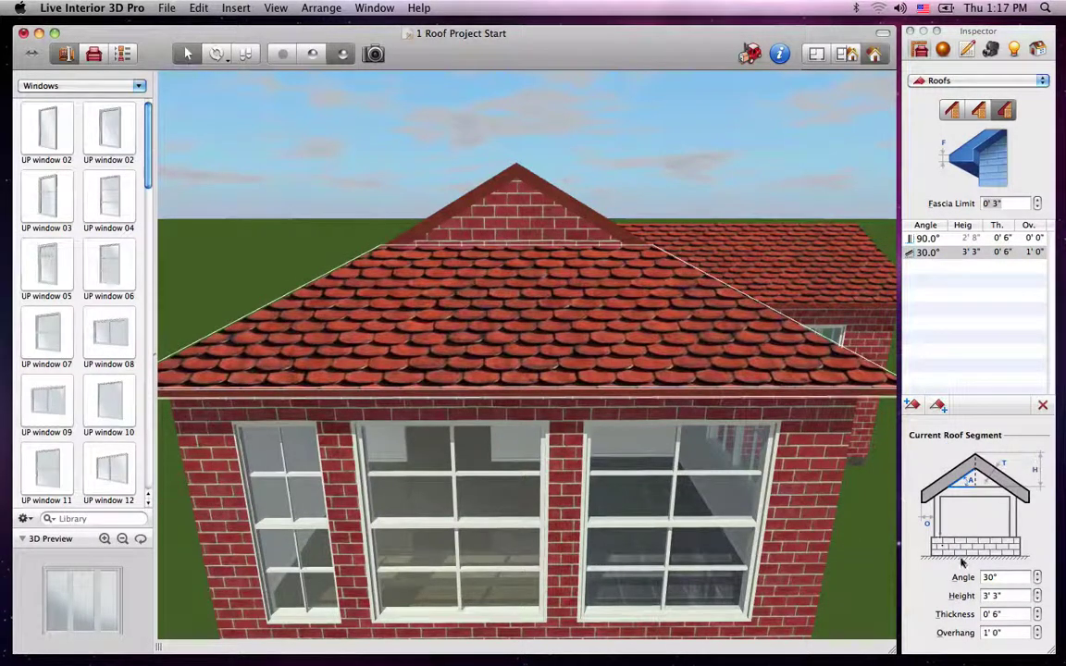
pyautogui.click(987, 595)
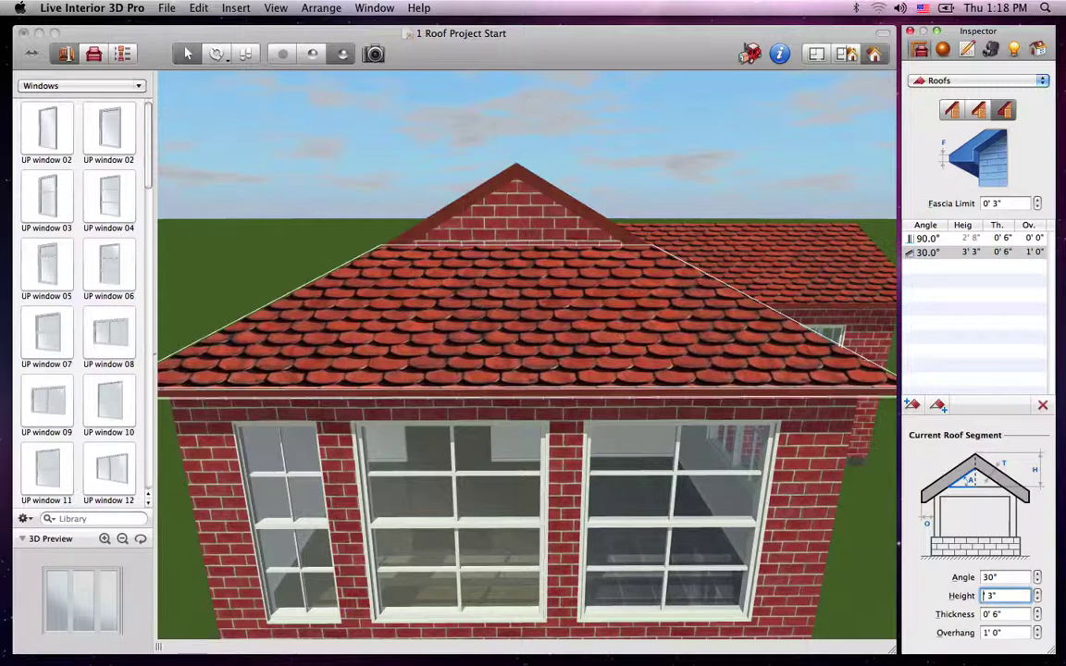
pyautogui.write('2')
pyautogui.press('Return')
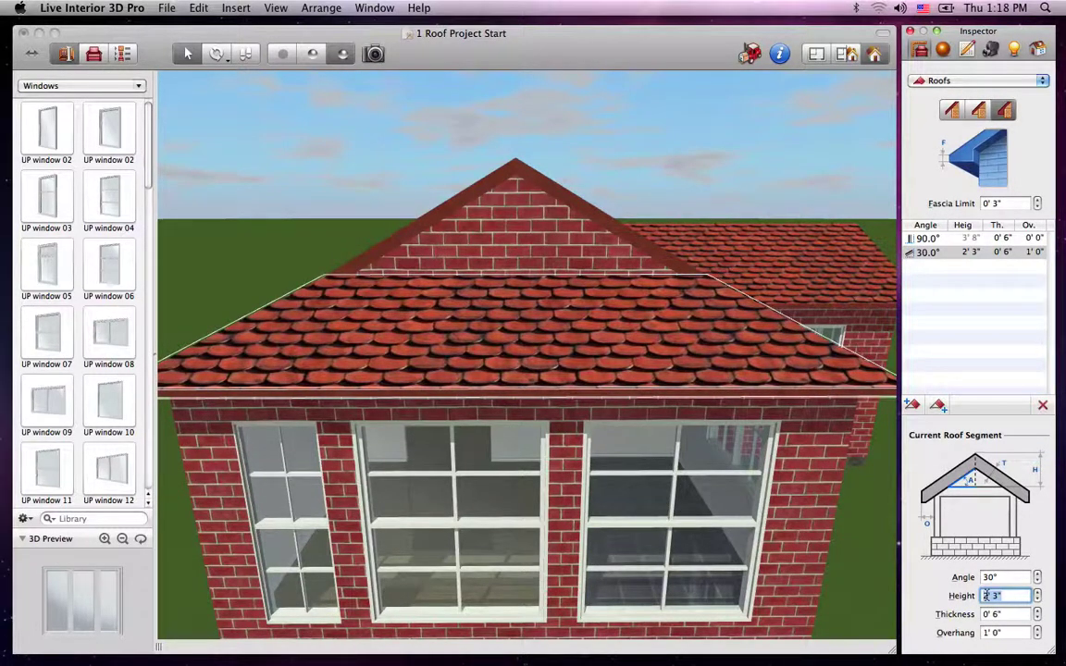
# Select the adjoining side slope and keep its thickness at 0' 6".
pyautogui.click(685, 276)
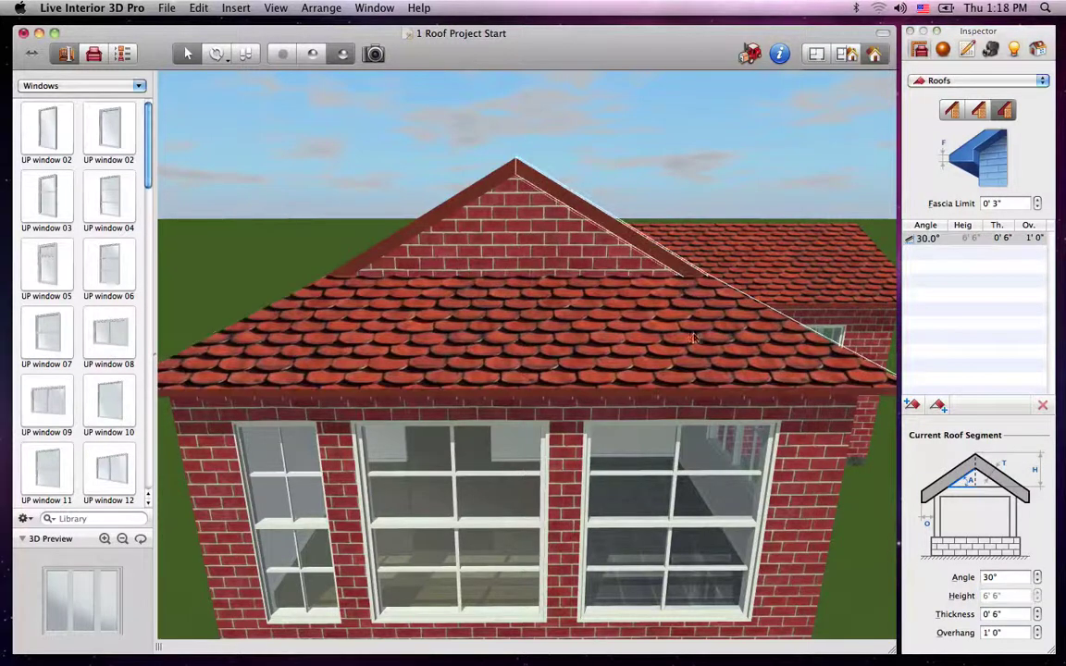
pyautogui.click(1038, 611)
pyautogui.click(1038, 611)
pyautogui.click(1038, 618)
pyautogui.click(1038, 618)
# Test the lower front segment's overhang and return it to 1' 0".
pyautogui.moveTo(733, 424); pyautogui.dragTo(694, 410)
pyautogui.click(665, 433)
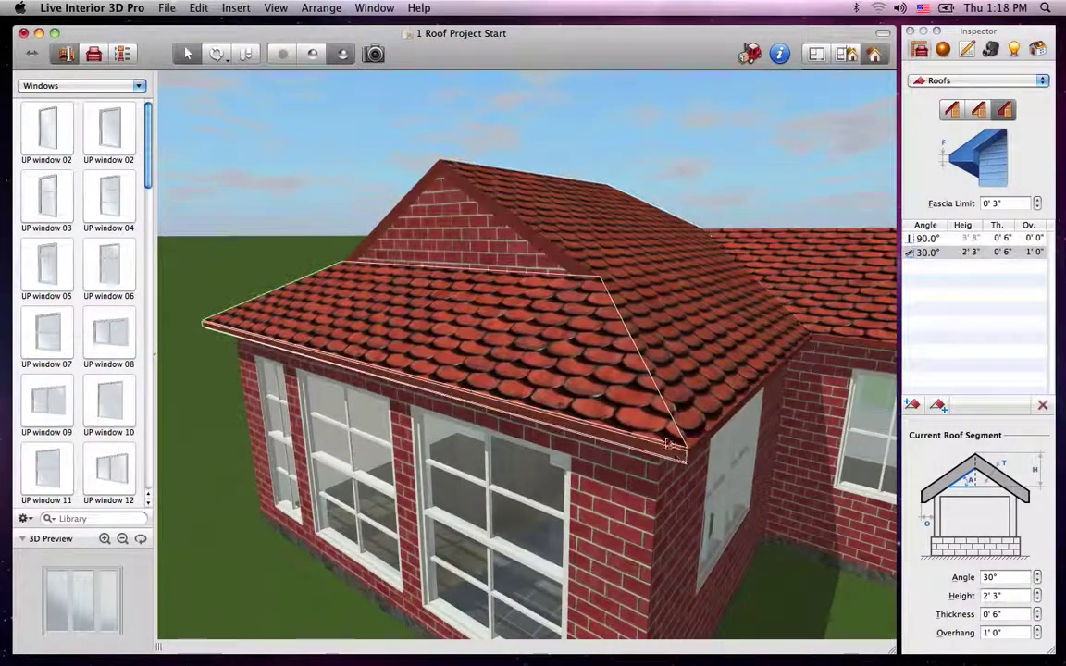
pyautogui.click(1037, 631)
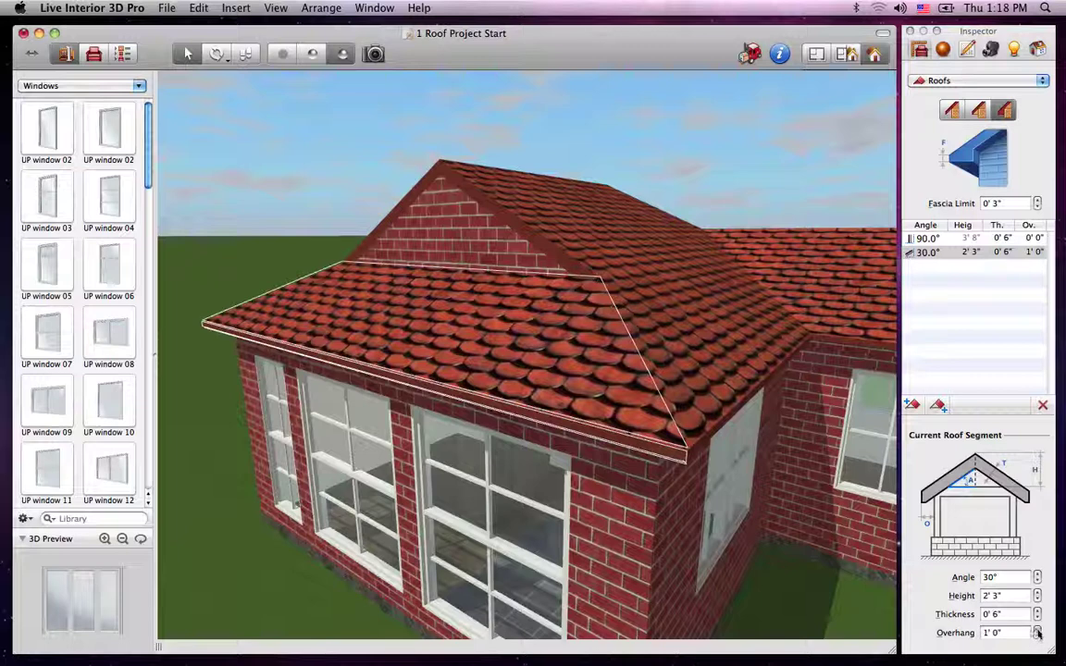
pyautogui.click(1038, 630)
pyautogui.click(1037, 630)
pyautogui.click(1038, 637)
pyautogui.click(1038, 637)
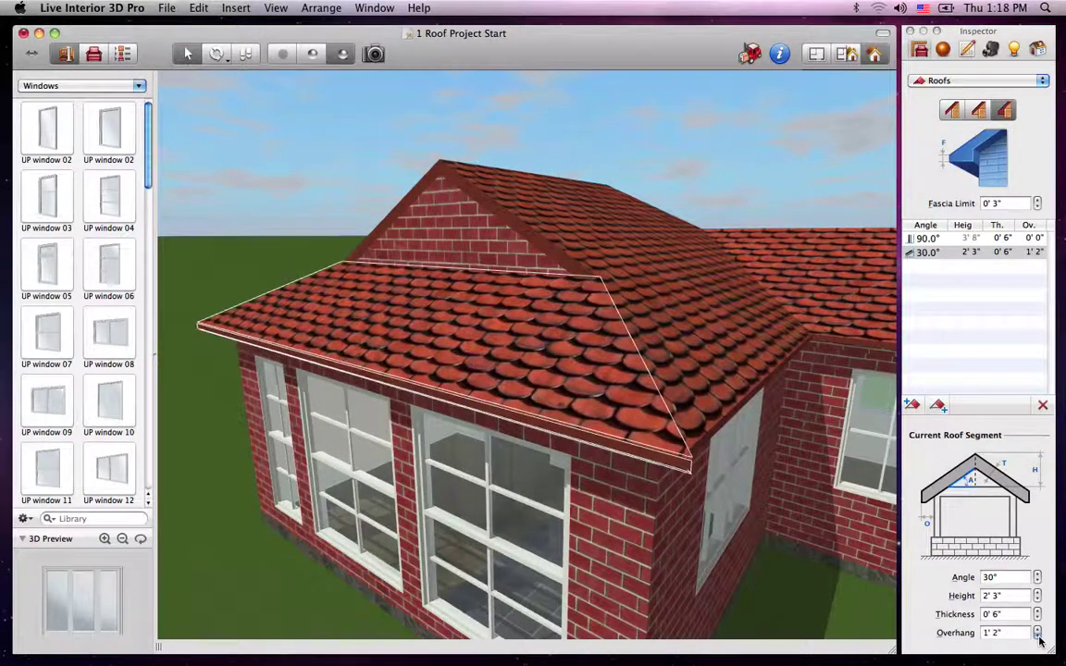
pyautogui.click(1038, 637)
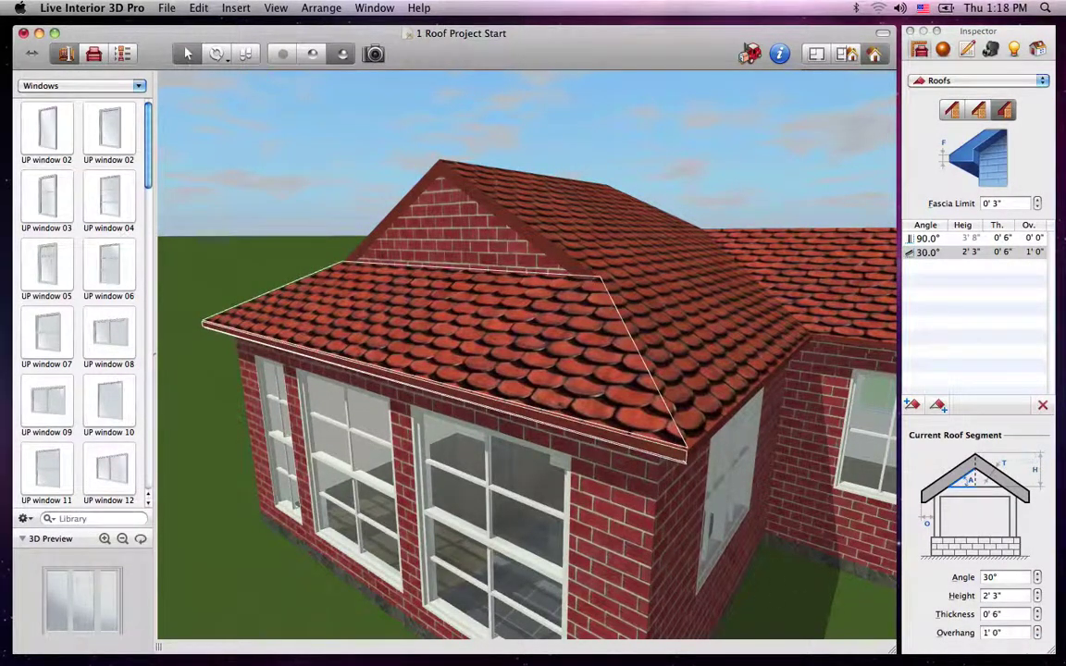
# Give the brick gable segment a 0' 3" overhang.
pyautogui.click(462, 258)
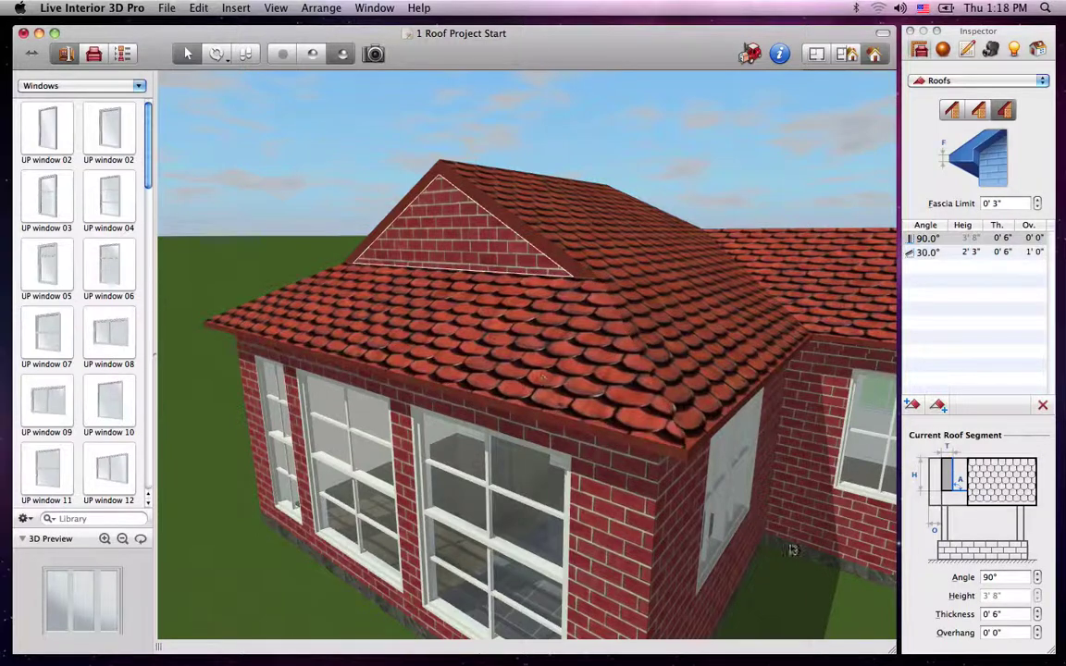
pyautogui.click(1037, 628)
pyautogui.click(1037, 629)
pyautogui.click(1038, 628)
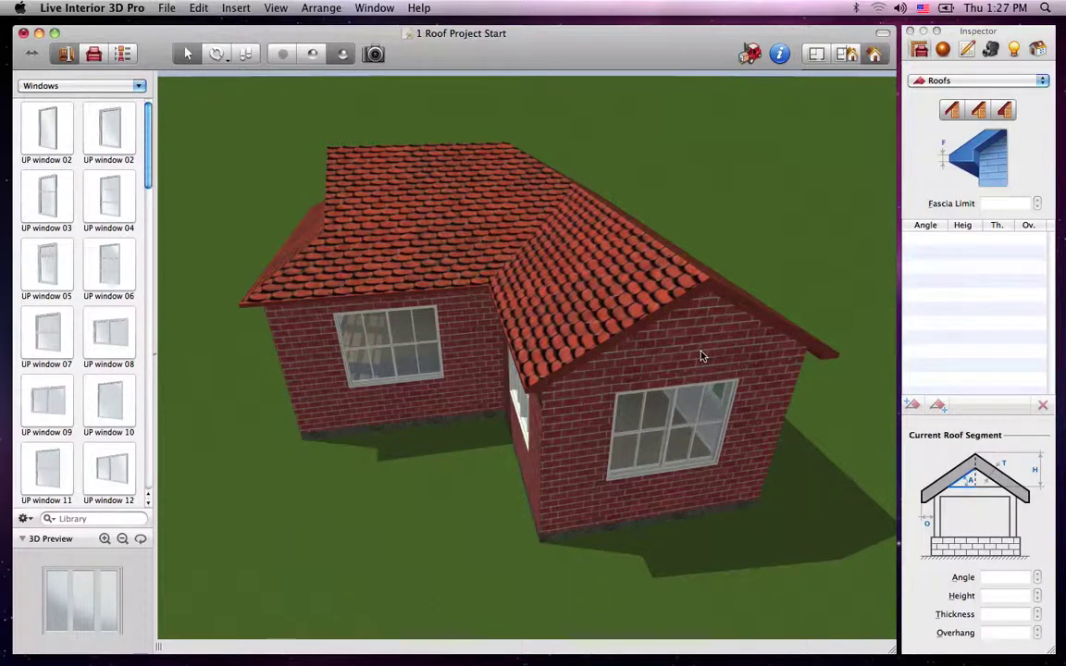
# Select both front gable slopes and pitch them at 44°.
pyautogui.click(663, 316)
pyautogui.keyDown('shift'); pyautogui.click(773, 326); pyautogui.keyUp('shift')
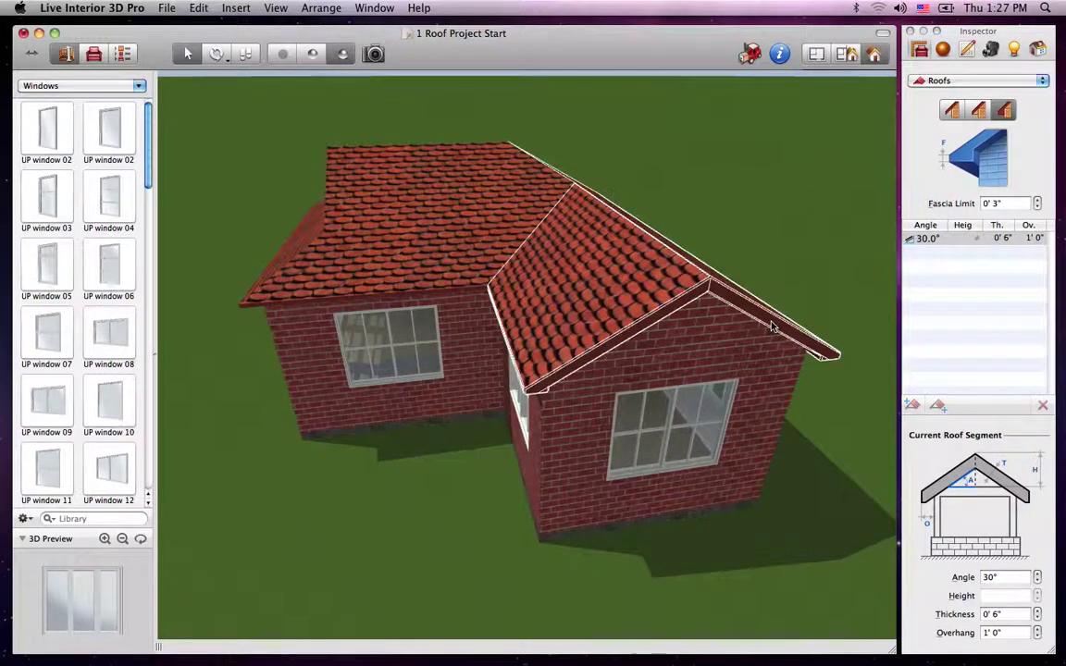
pyautogui.doubleClick(989, 577)
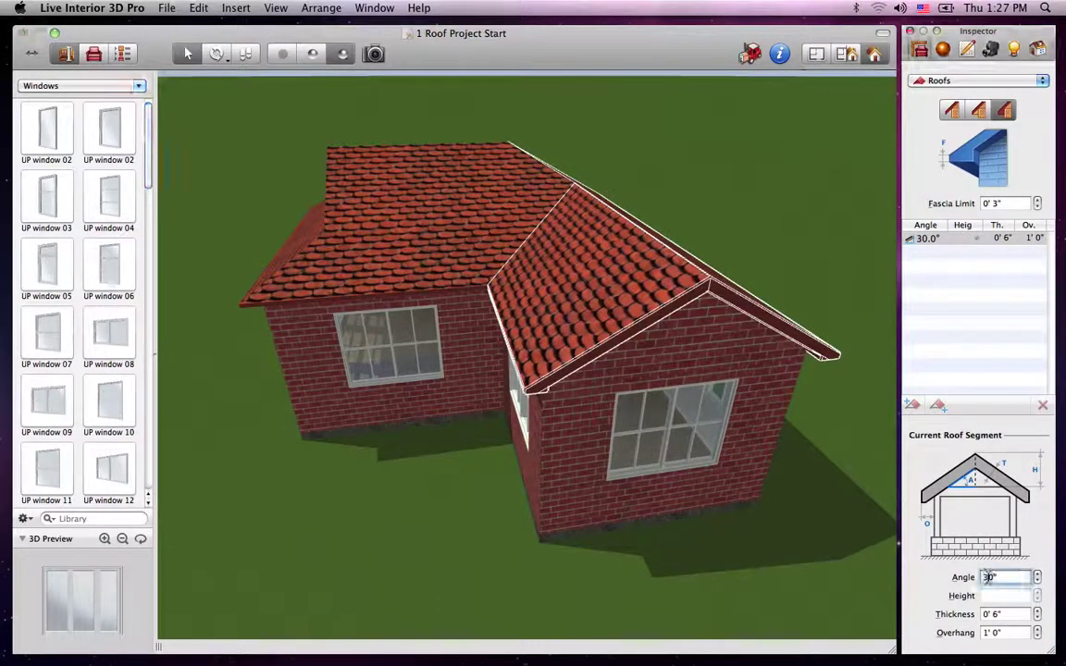
pyautogui.write('44')
pyautogui.press('Return')
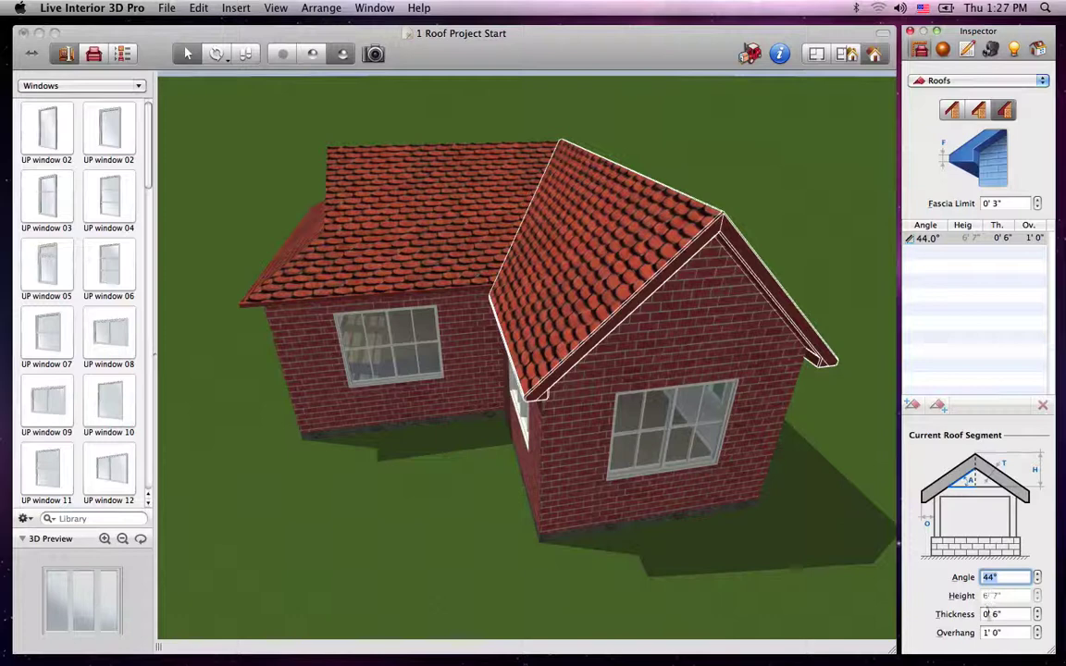
# Set the overhang of both front slopes to 0' 7".
pyautogui.click(985, 632)
pyautogui.press('super+a')
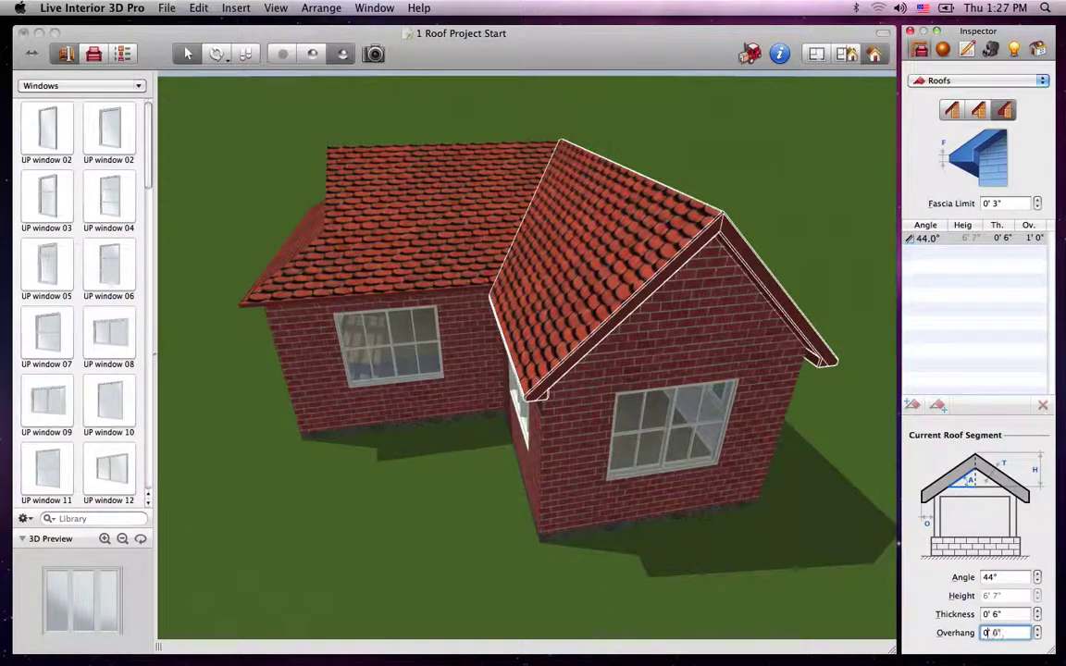
pyautogui.write("0' 7")
pyautogui.press('Return')
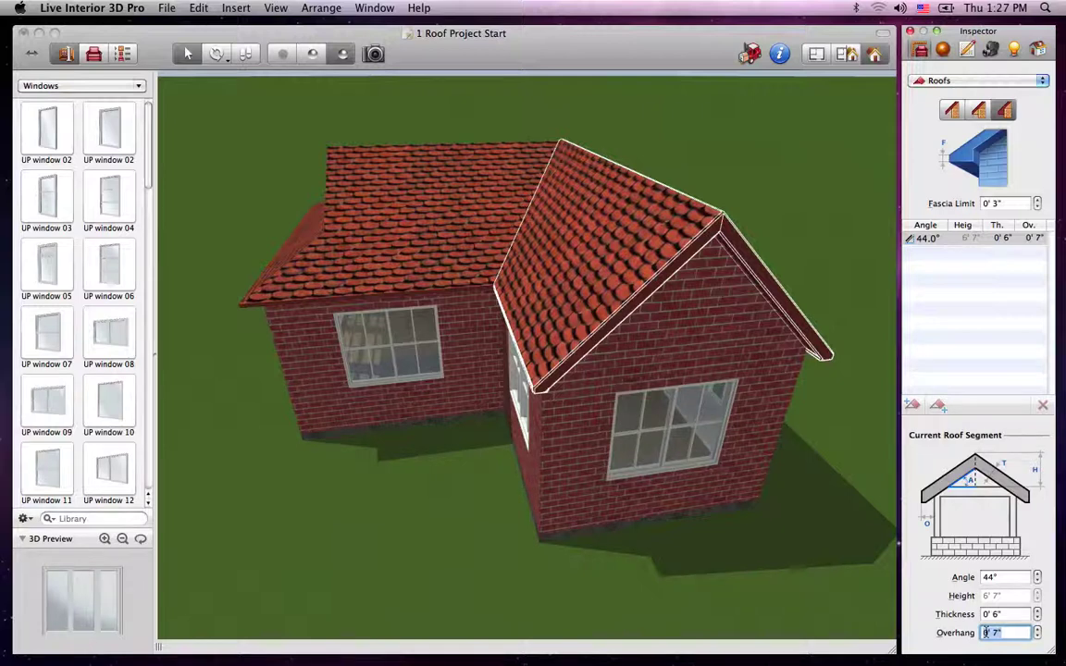